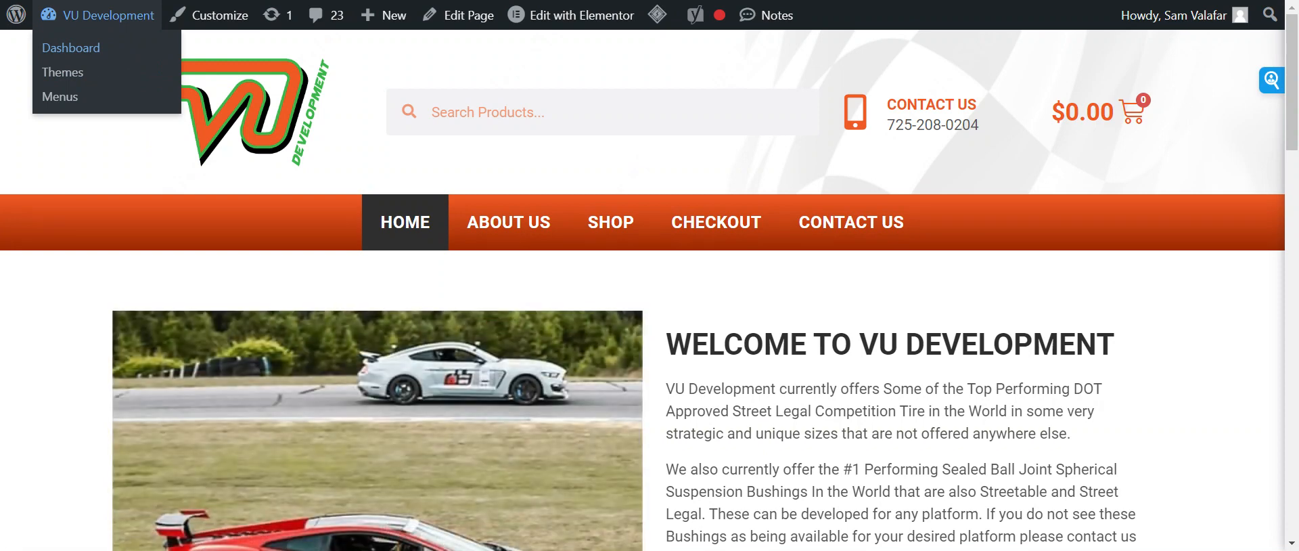
- Open the WooCommerce Shipping section of the store's shipping settings from the site's admin dashboard
left_click(71, 47)
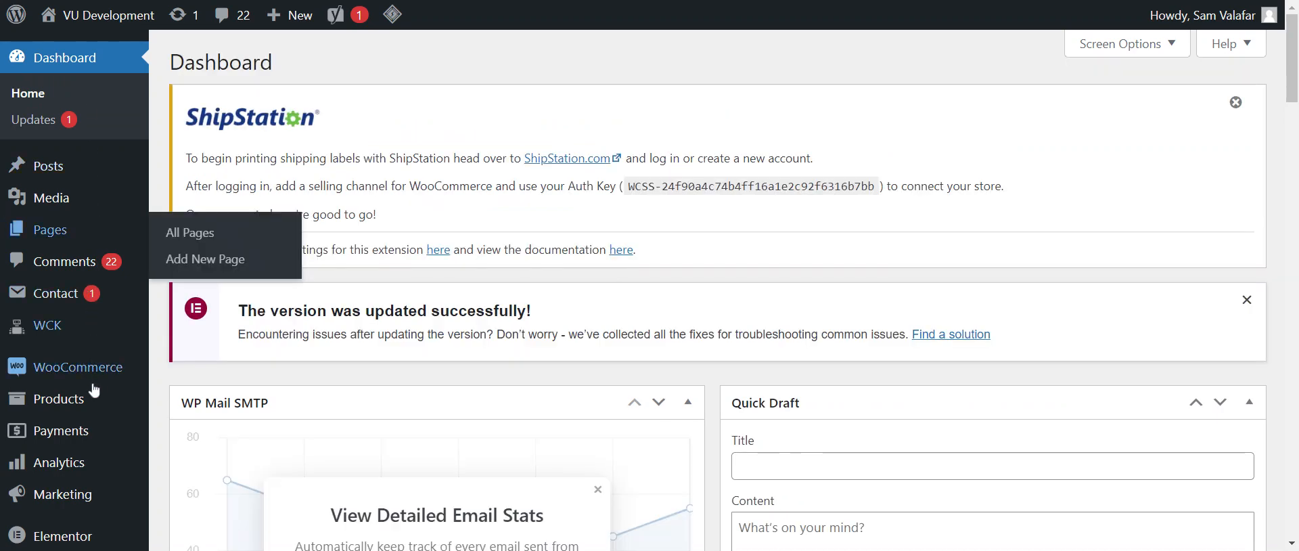
mouse_move(110, 374)
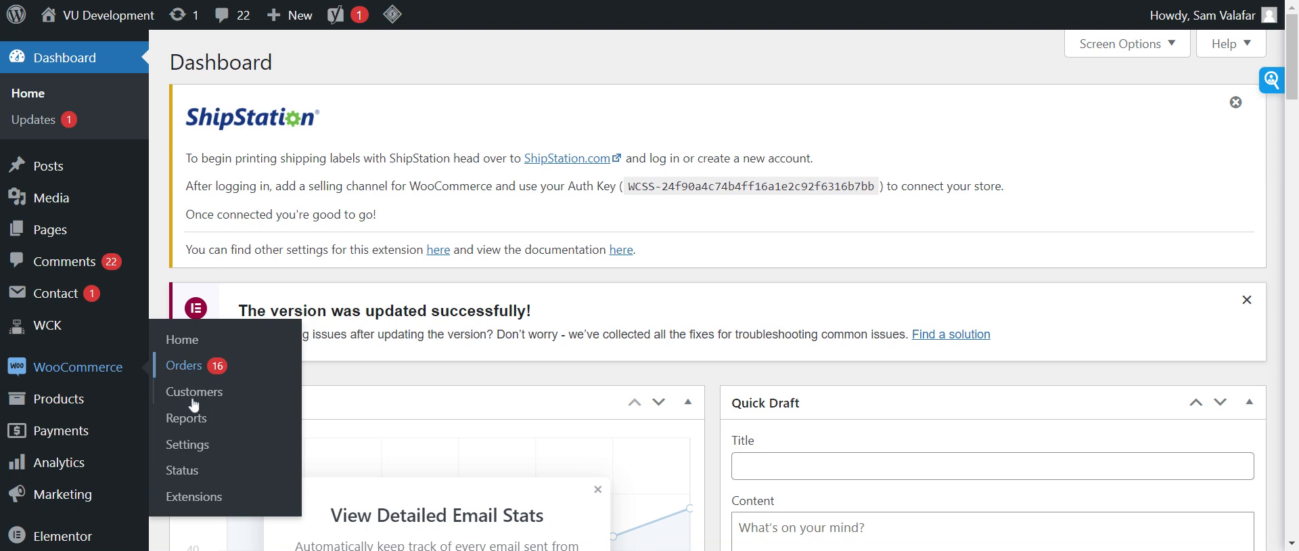
left_click(197, 458)
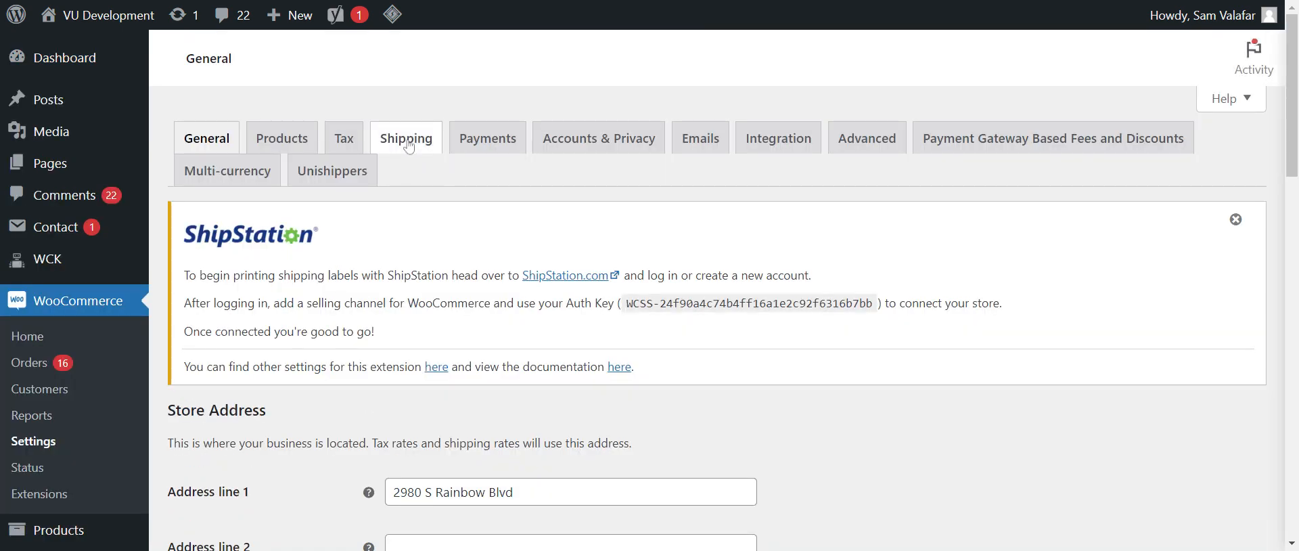
left_click(408, 146)
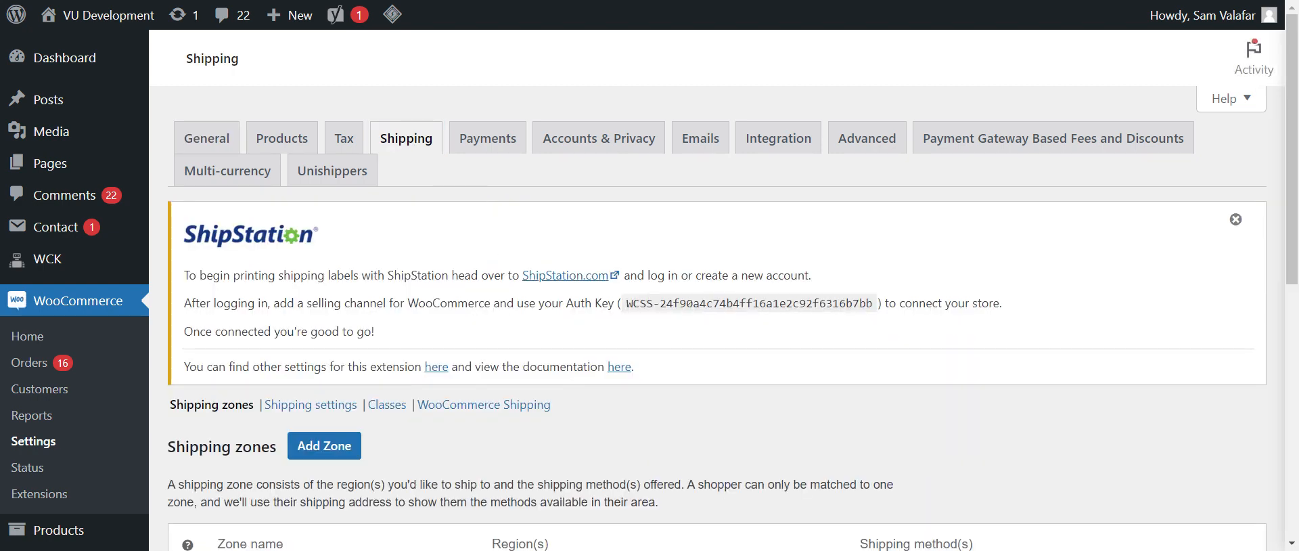
left_click(509, 410)
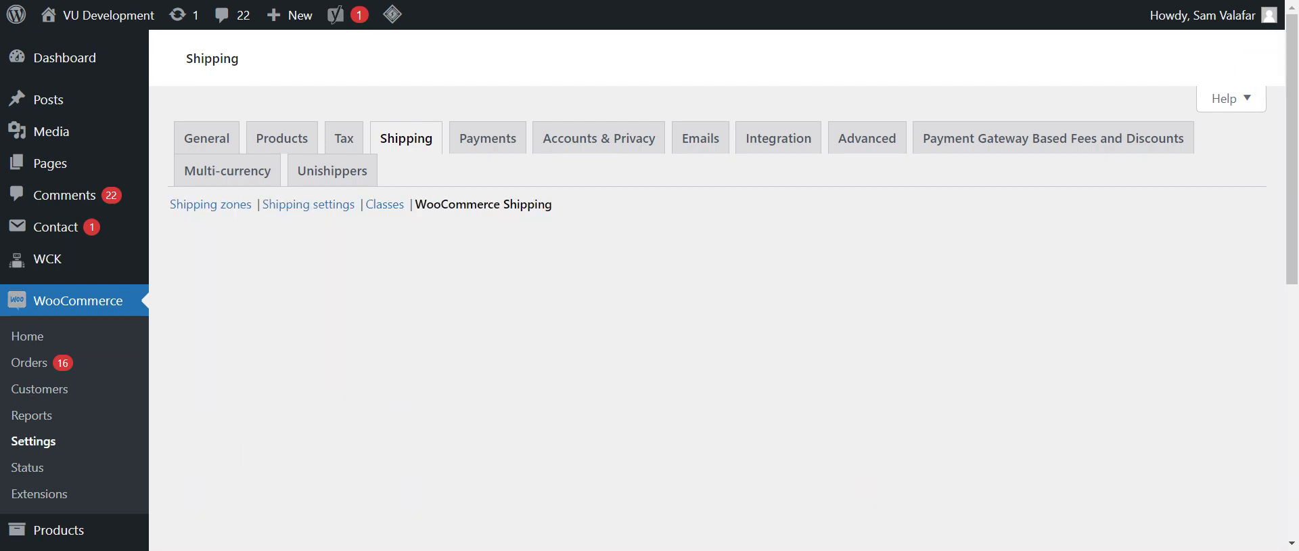
- Review the shipping label settings, including paper size, payment, email receipts, service and package selection, and packaging
scroll(717, 318, "down", 1)
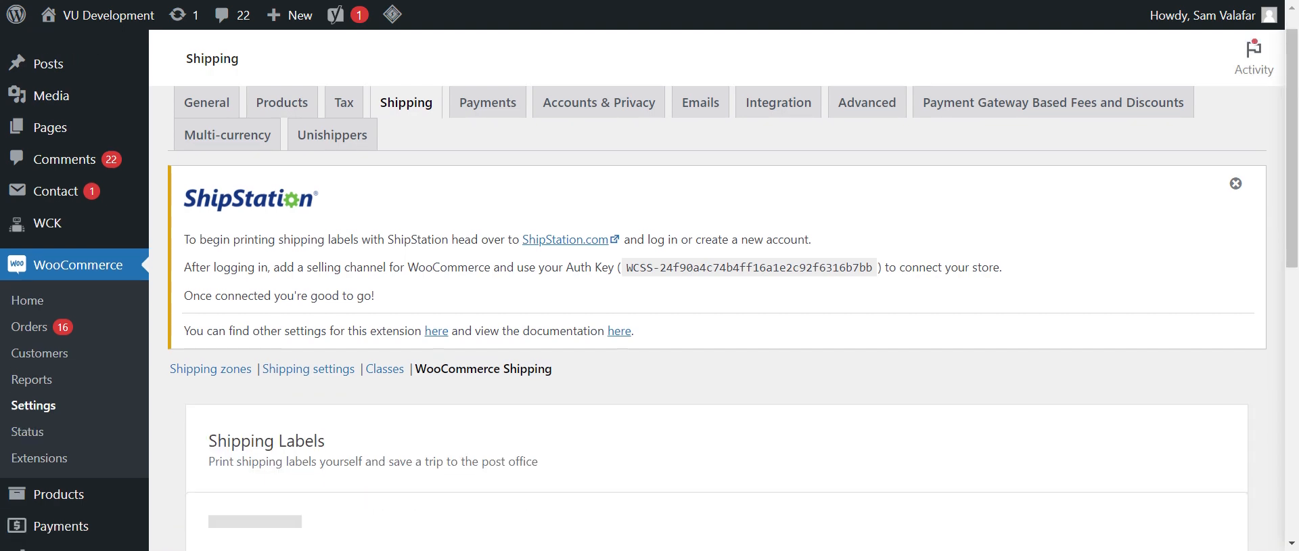
scroll(718, 318, "down", 4)
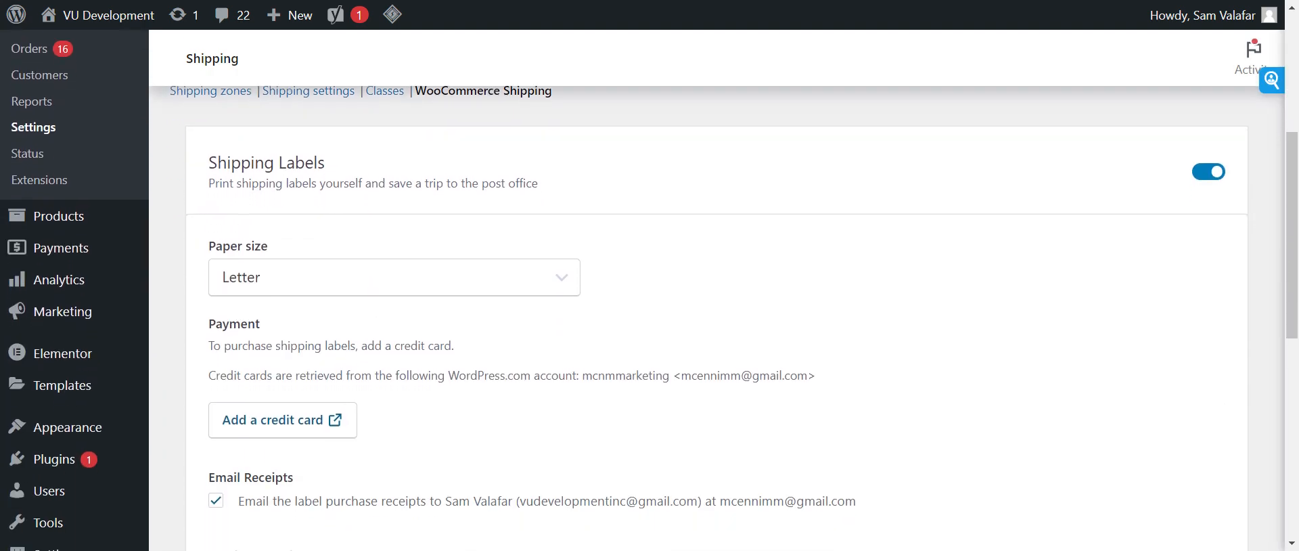
scroll(481, 240, "down", 1)
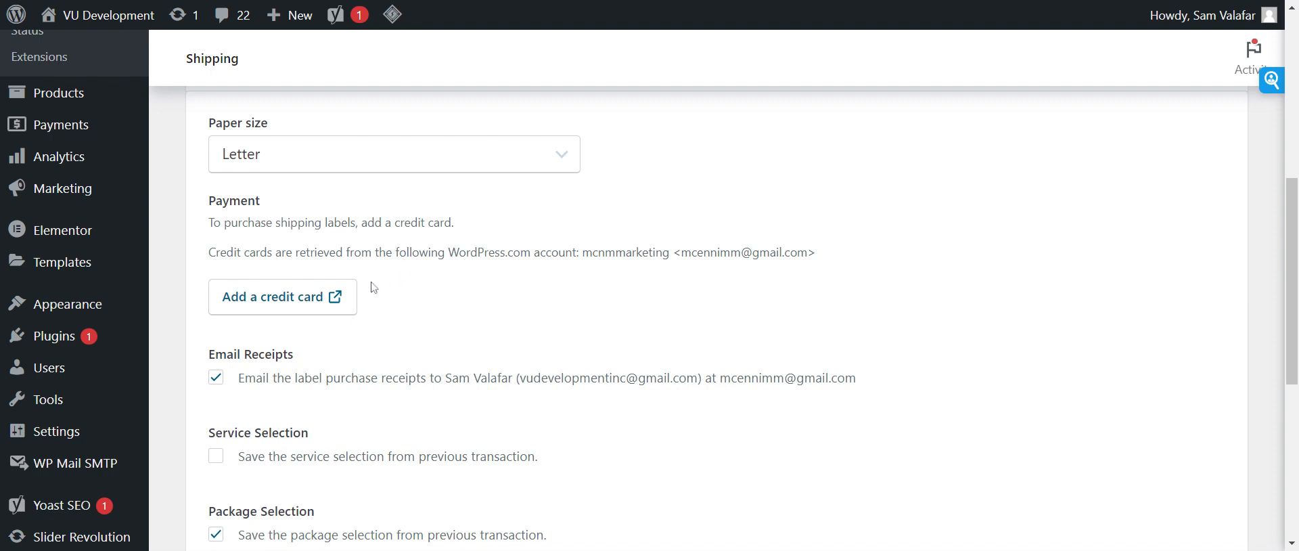
scroll(416, 468, "down", 1)
scroll(415, 468, "down", 1)
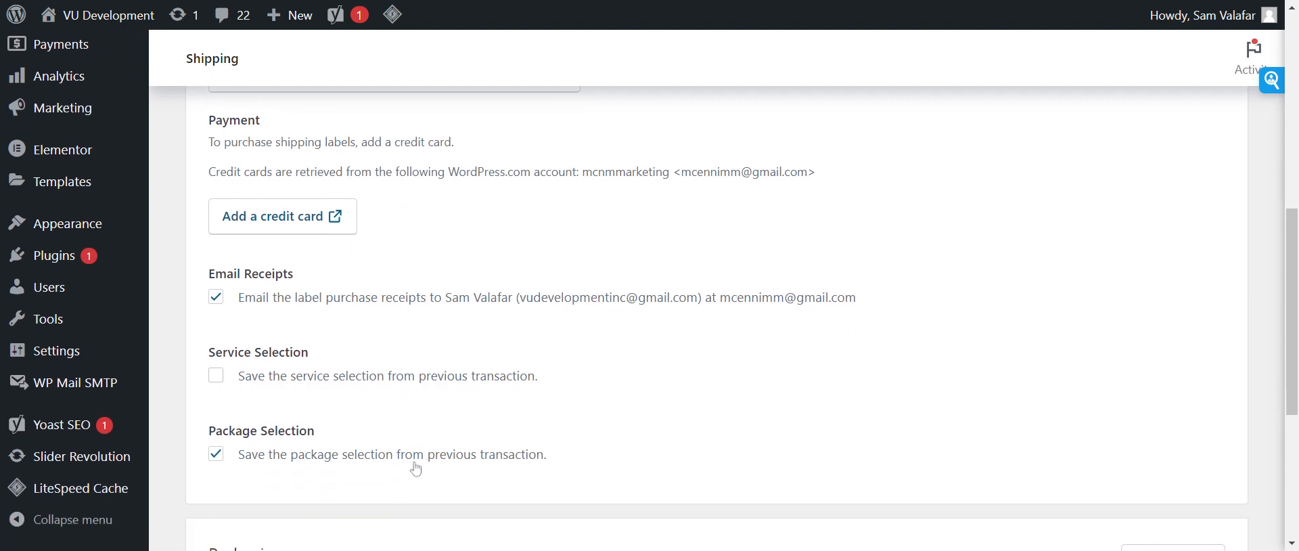
scroll(415, 467, "down", 1)
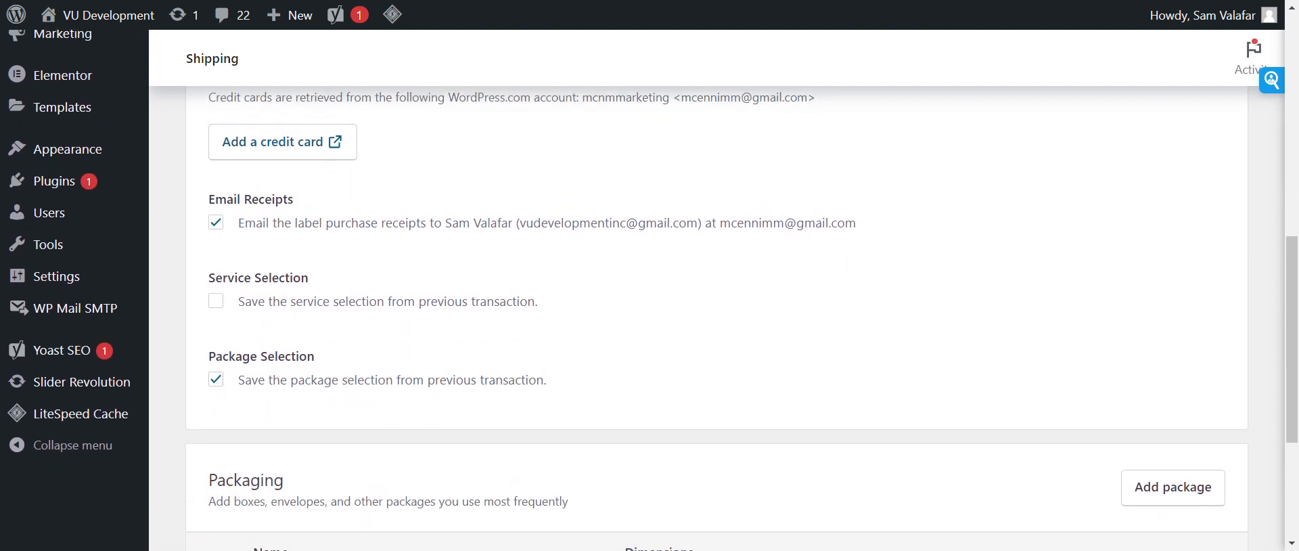
scroll(649, 290, "up", 3)
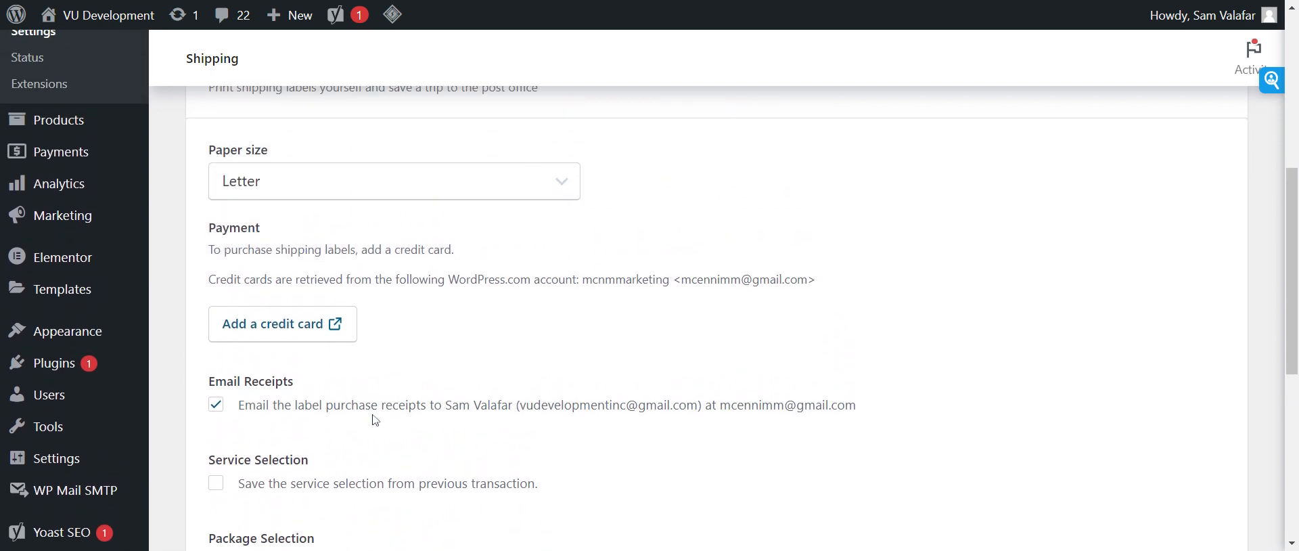
mouse_move(109, 350)
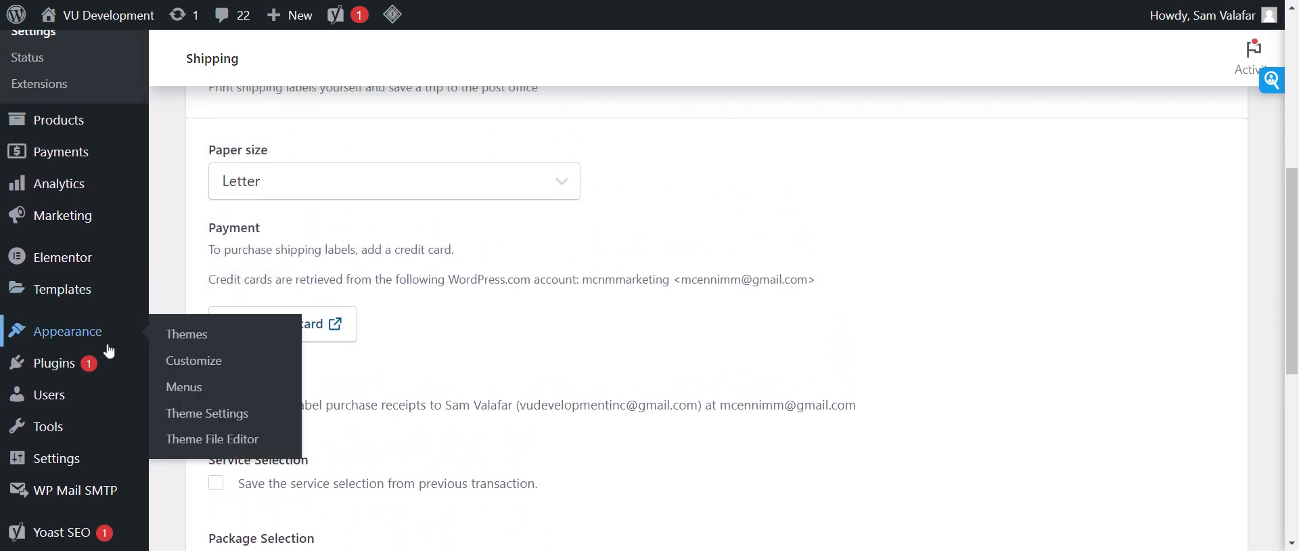
scroll(41, 190, "up", 2)
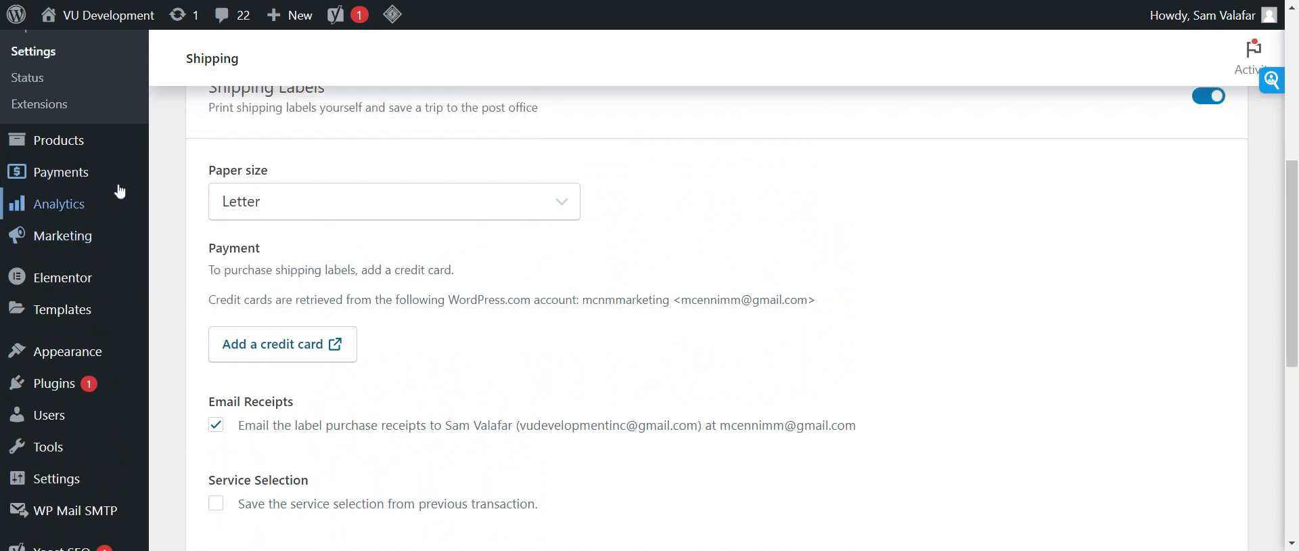
scroll(119, 192, "up", 1)
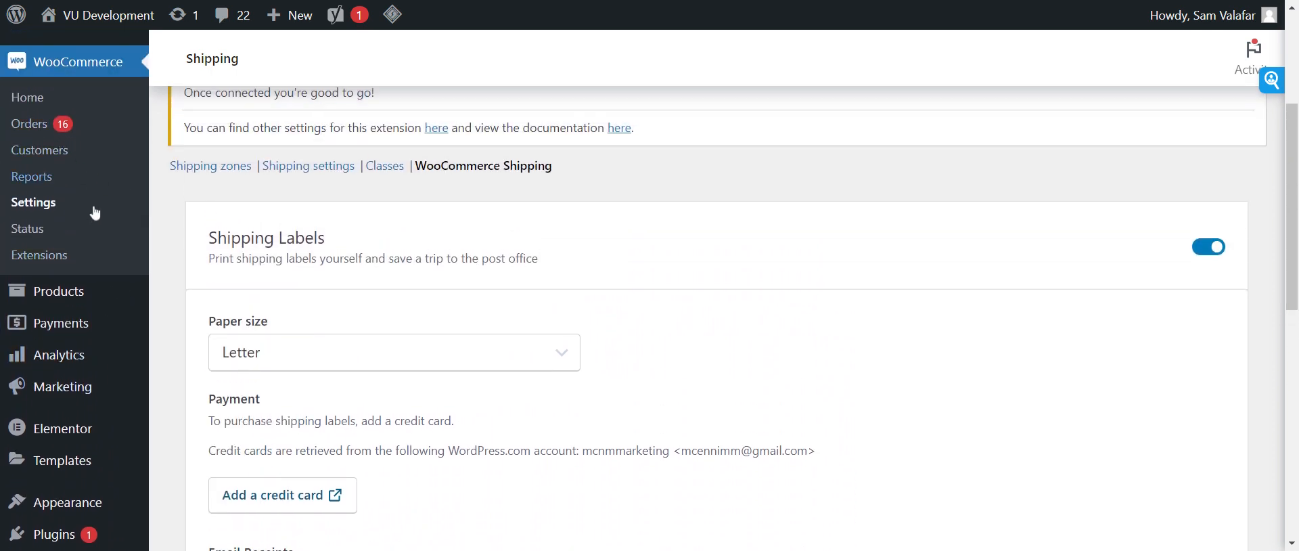
scroll(96, 210, "up", 1)
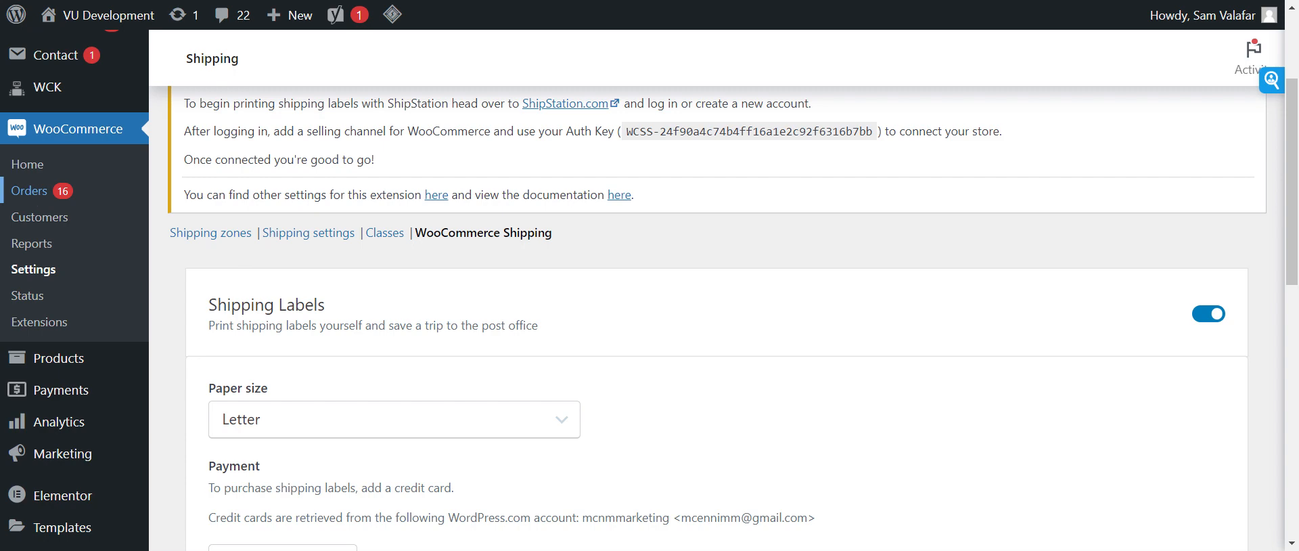
- Open the Dec 29, 2023 order from the WooCommerce orders list and start creating its shipping label
left_click(29, 191)
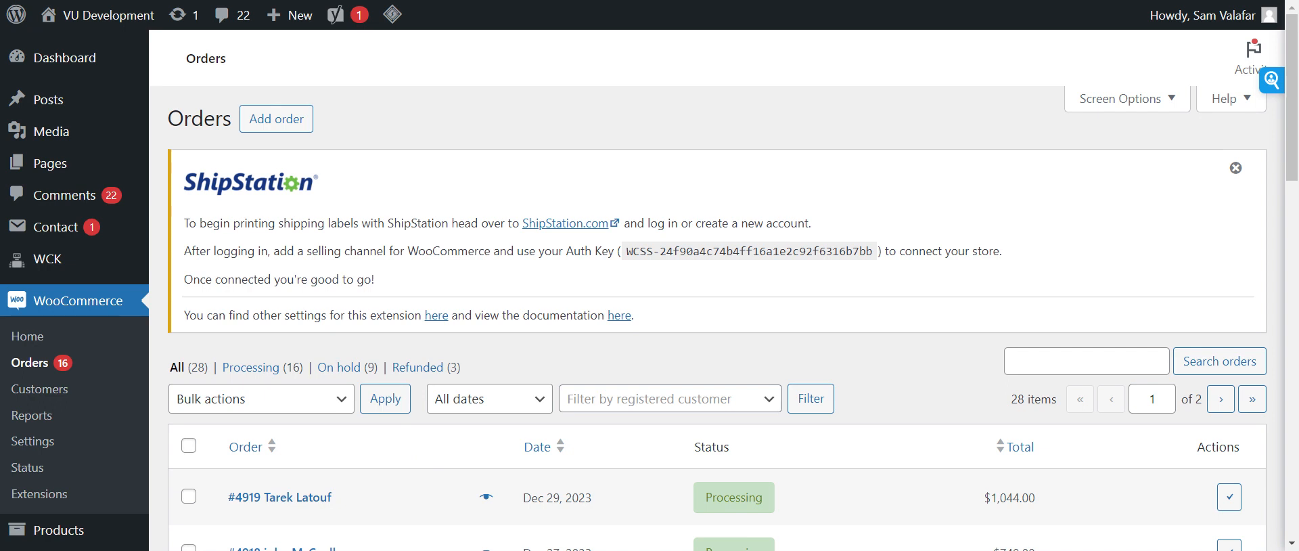
left_click(279, 496)
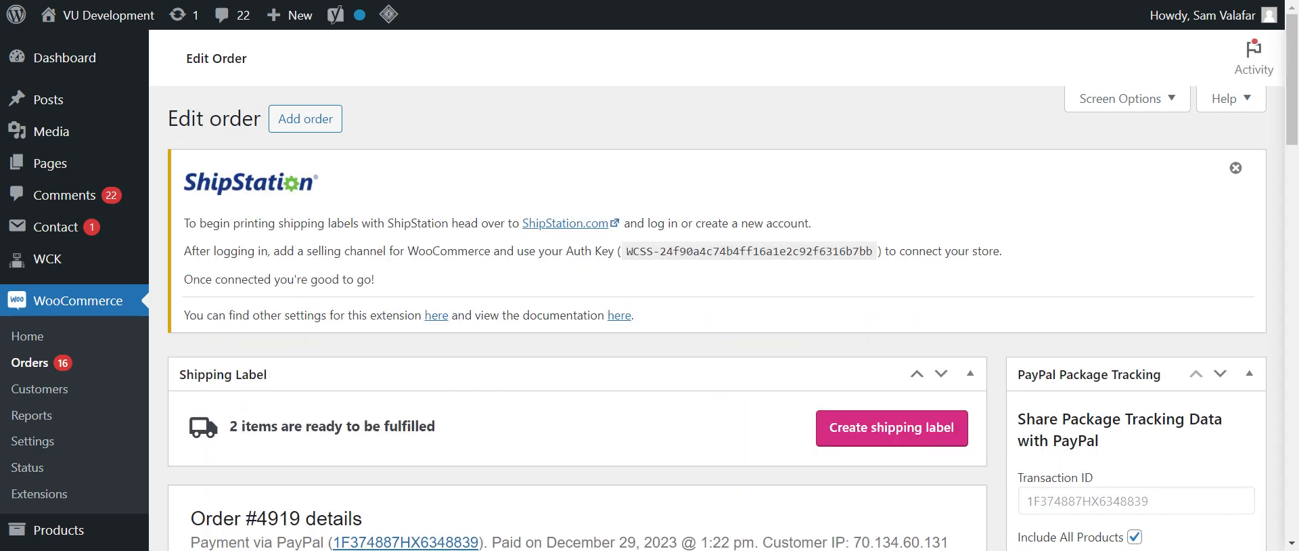
left_click(915, 439)
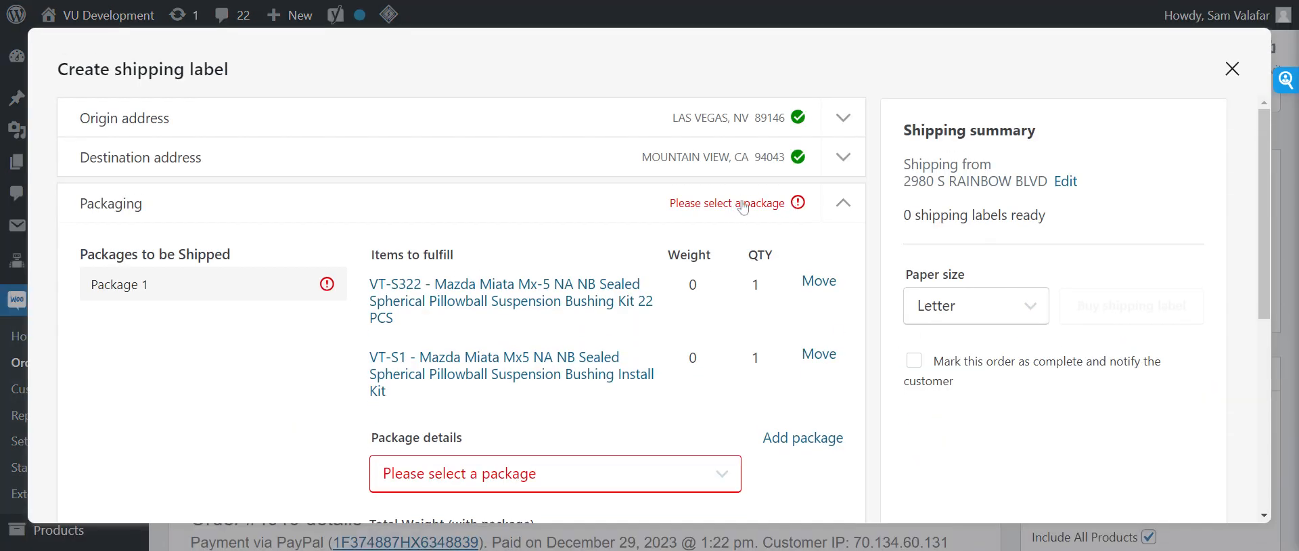
- Expand the shipping label's origin address and check its contact and address details
left_click(374, 128)
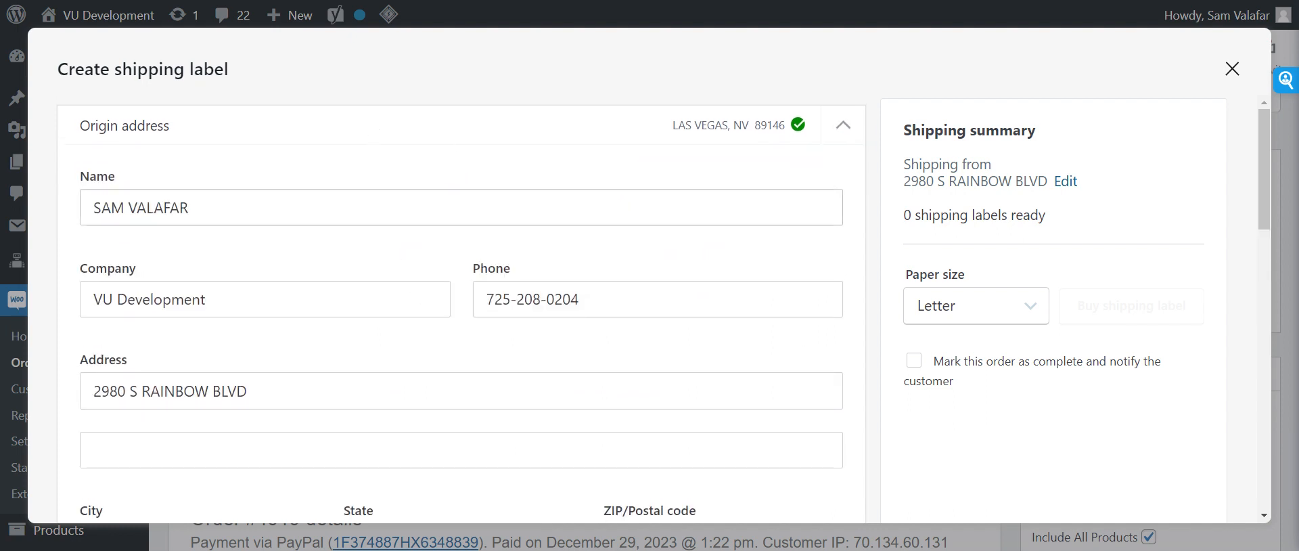
scroll(461, 308, "down", 5)
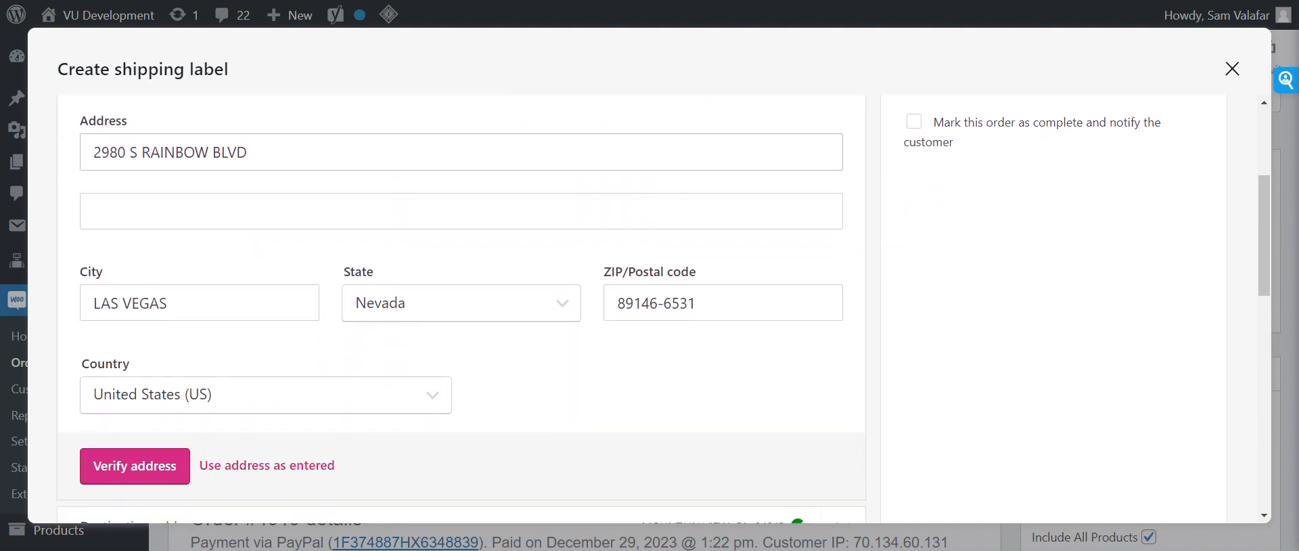
scroll(461, 308, "down", 3)
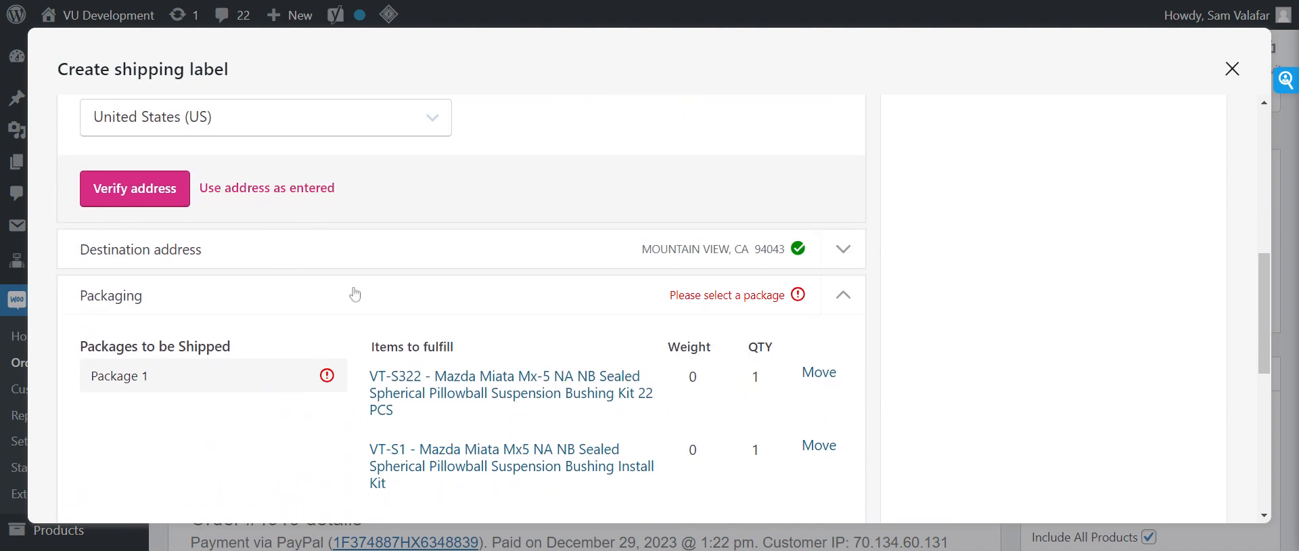
- Check the shipping label's destination address details, and collapse both the origin and destination address sections
left_click(351, 262)
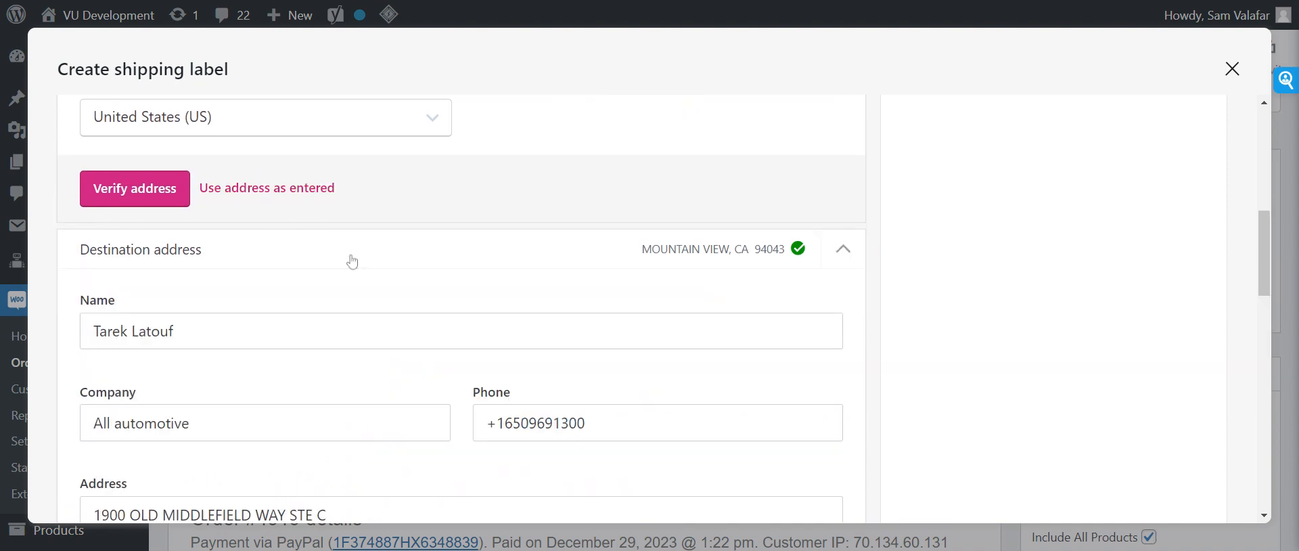
scroll(595, 210, "up", 5)
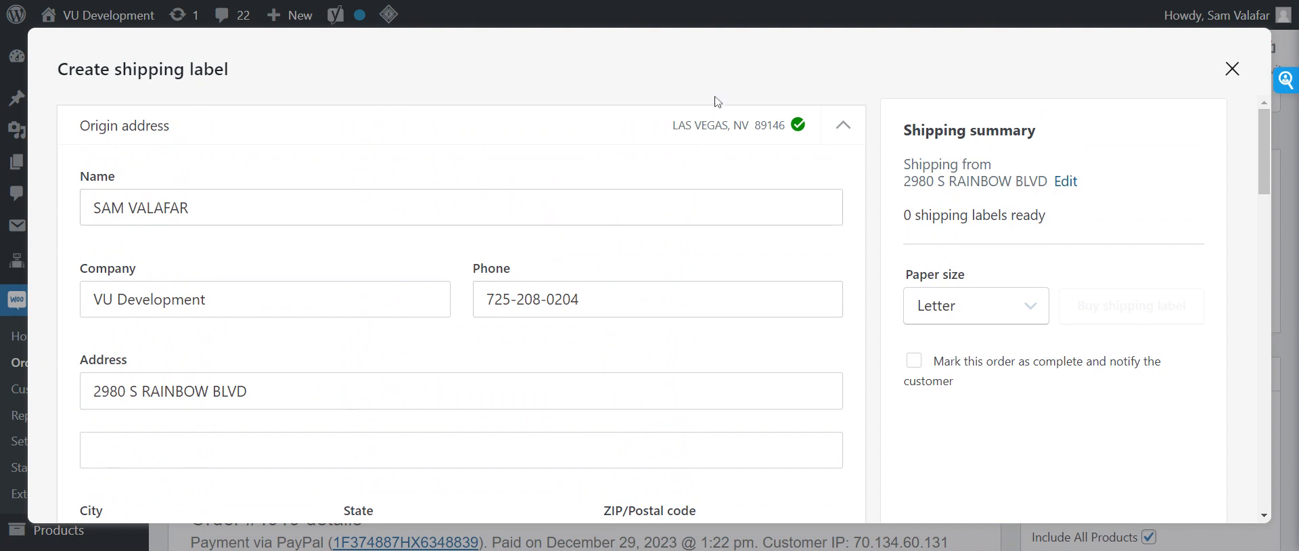
left_click(718, 134)
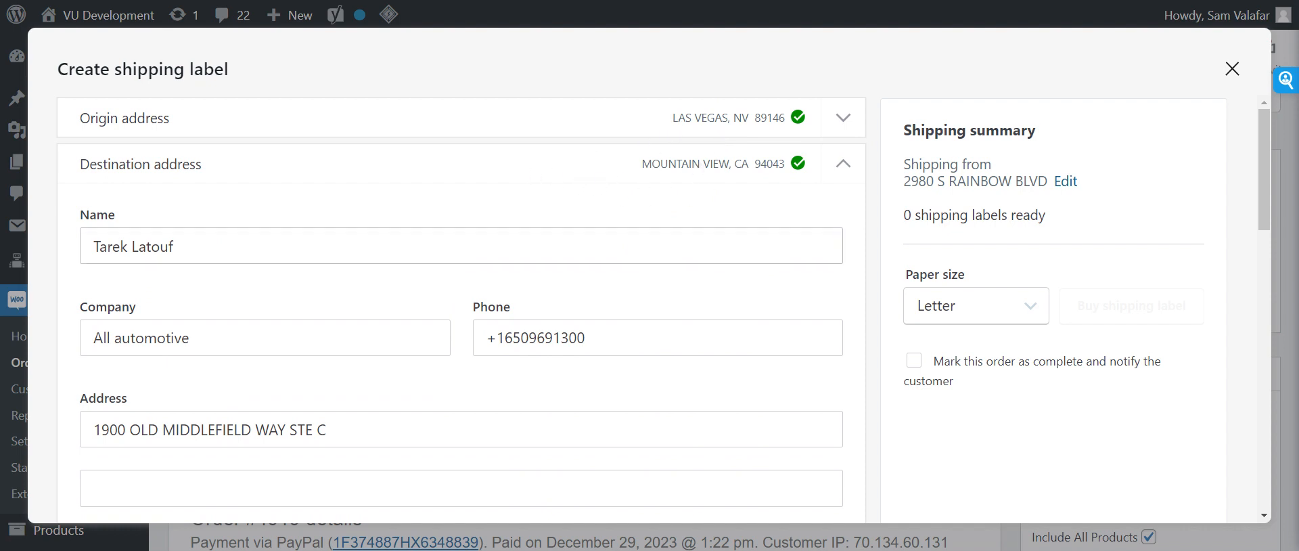
scroll(460, 304, "down", 3)
scroll(460, 305, "up", 3)
scroll(460, 305, "down", 2)
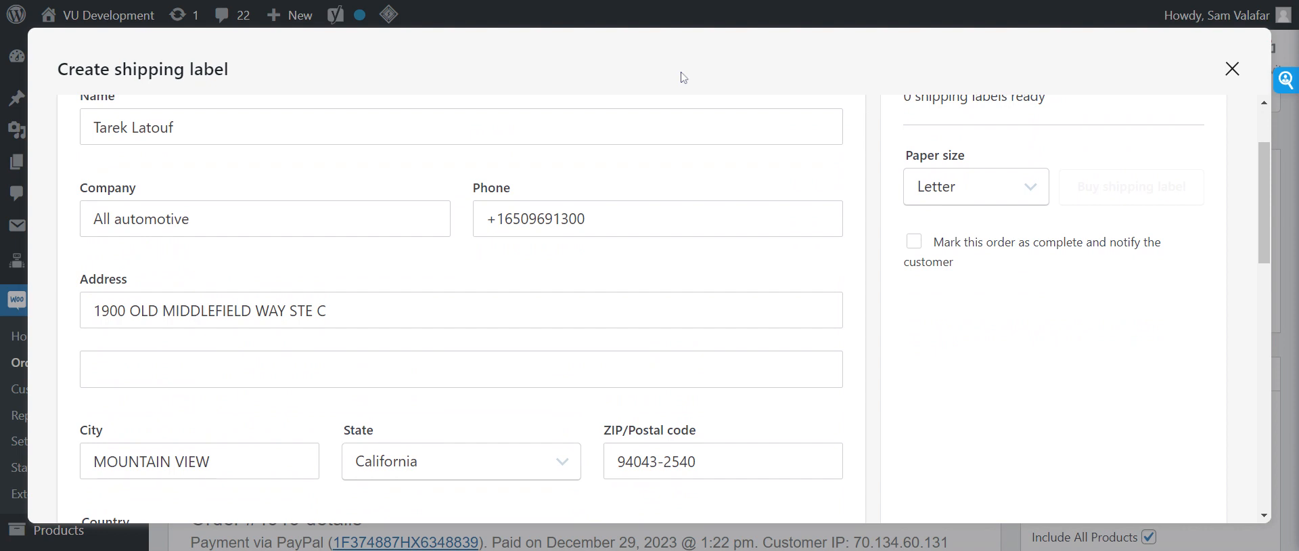
scroll(696, 212, "up", 2)
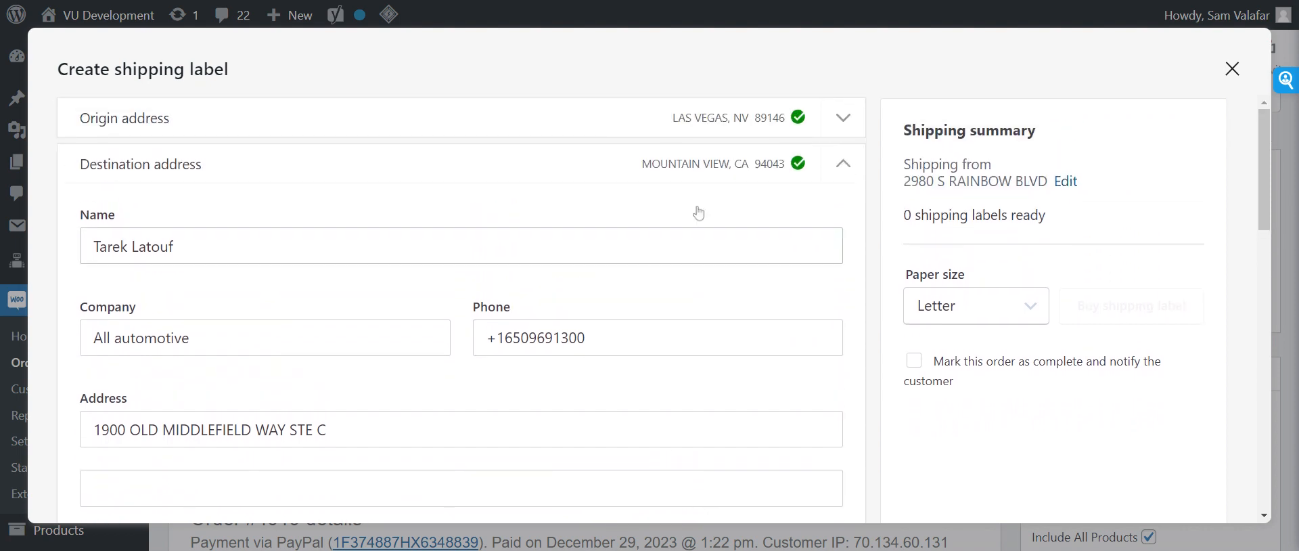
left_click(720, 164)
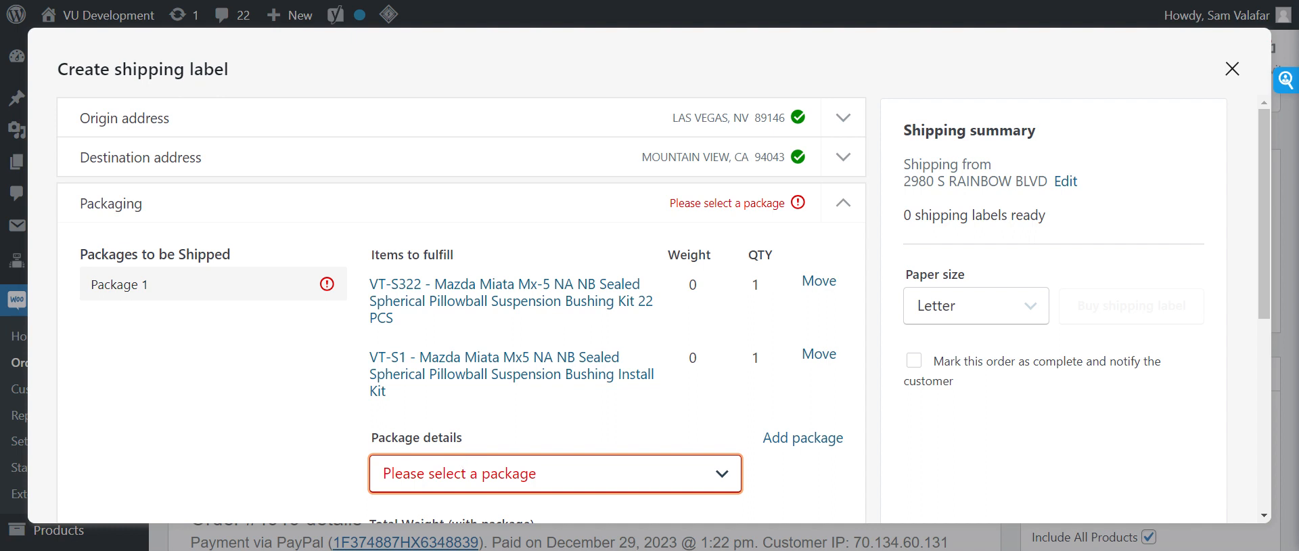
- Choose the "Wrapped - 48 in x 58 in x 35 in" package for the order and accept the packaging to request shipping rates
left_click(483, 473)
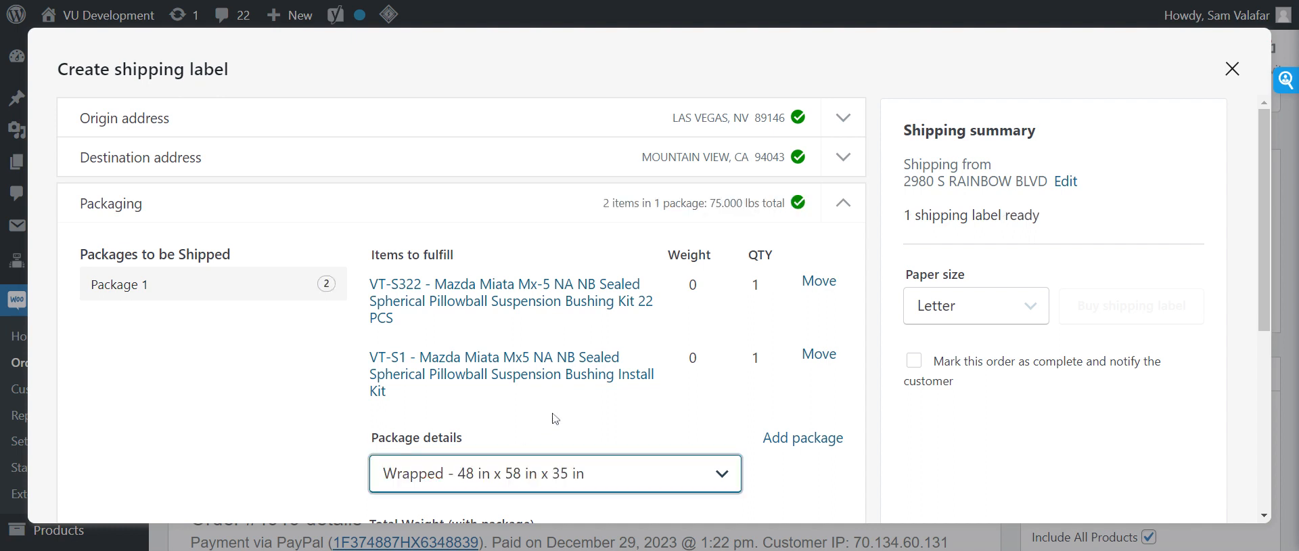
scroll(712, 450, "down", 4)
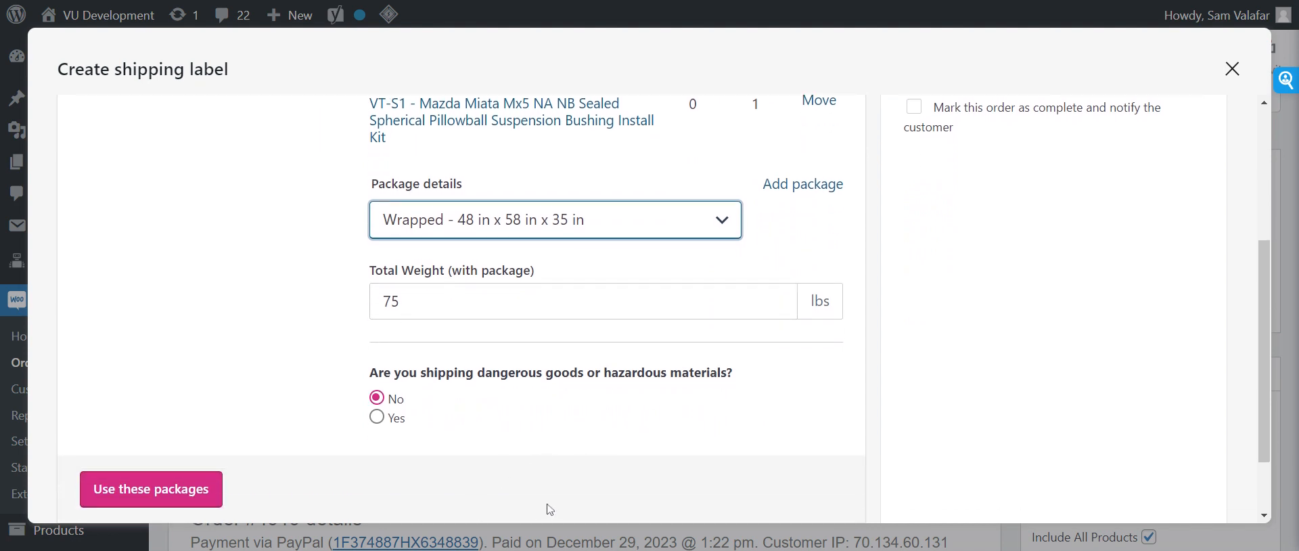
left_click(193, 493)
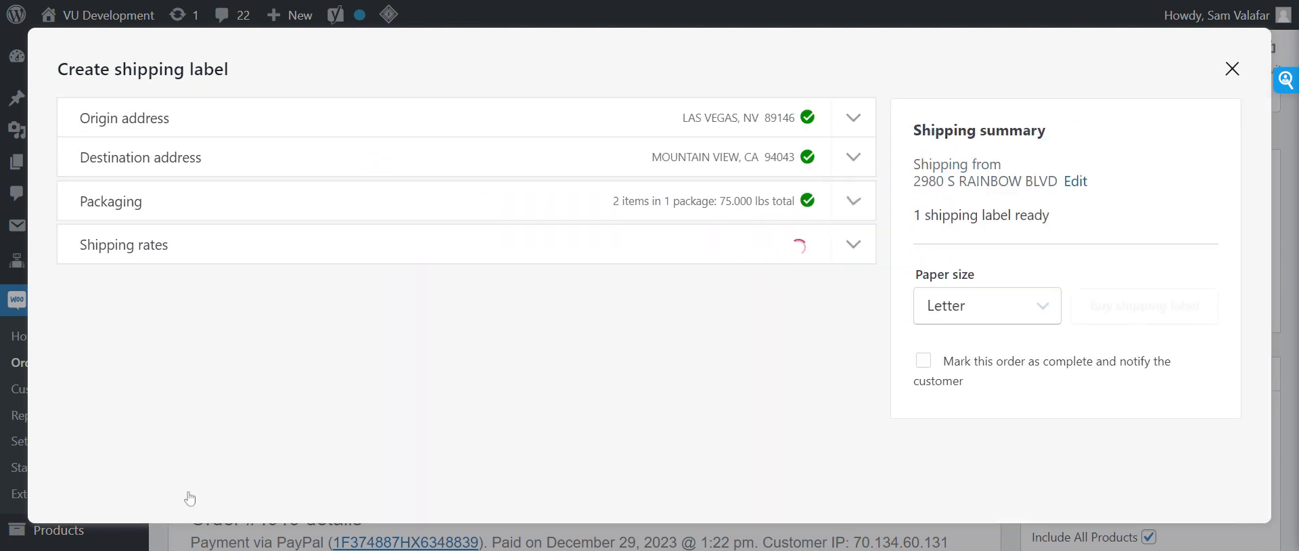